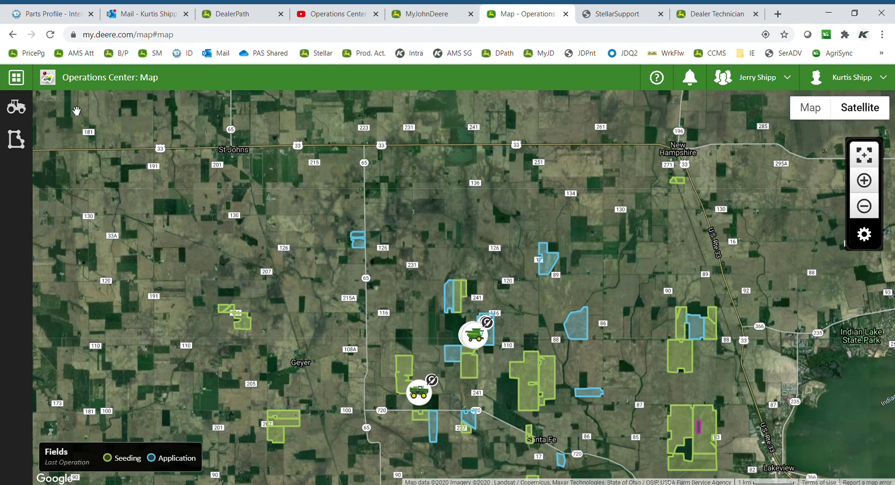
Step: Open the Analyze tool from the apps grid to load the 2020 Seeding report
{"action": "left_click", "coordinate": [23, 79]}
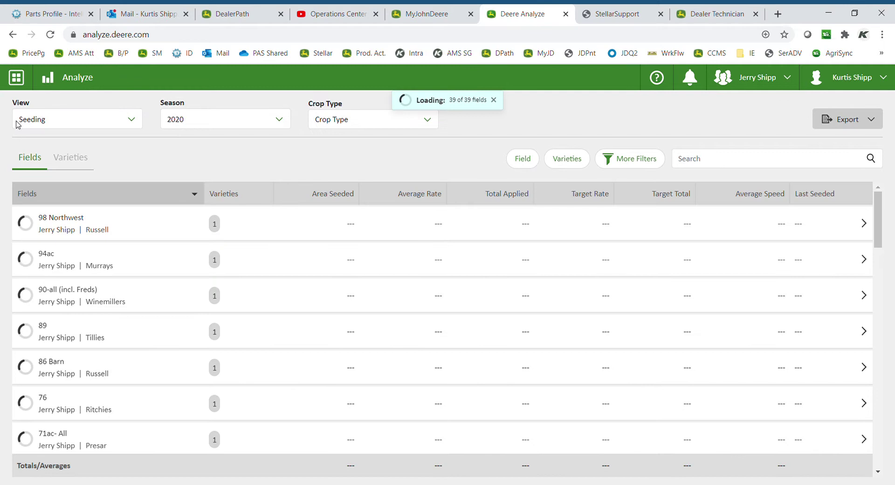
Step: Switch the report view to Harvest and the season to 2019, keeping Corn as crop
{"action": "left_click", "coordinate": [29, 122]}
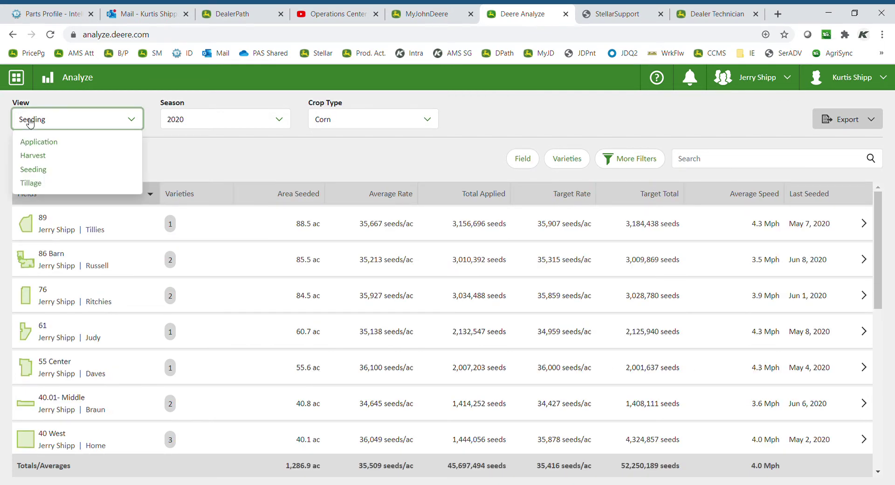
{"action": "left_click", "coordinate": [32, 156]}
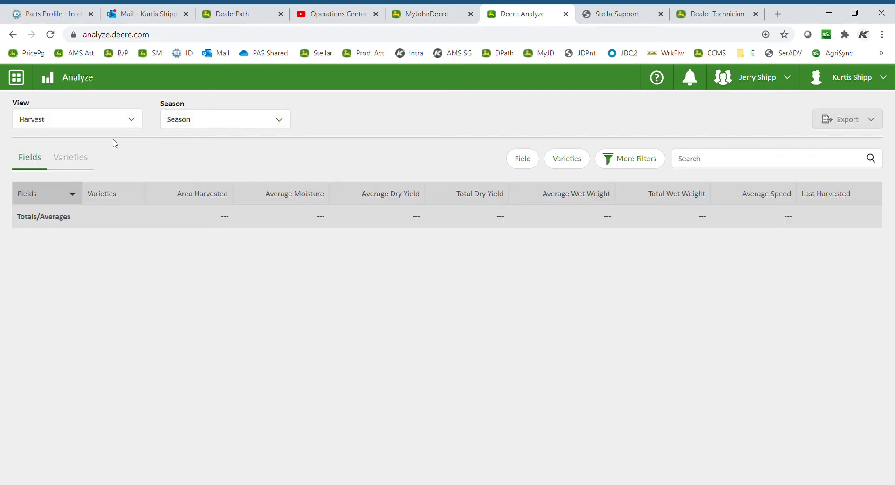
{"action": "left_click", "coordinate": [222, 124]}
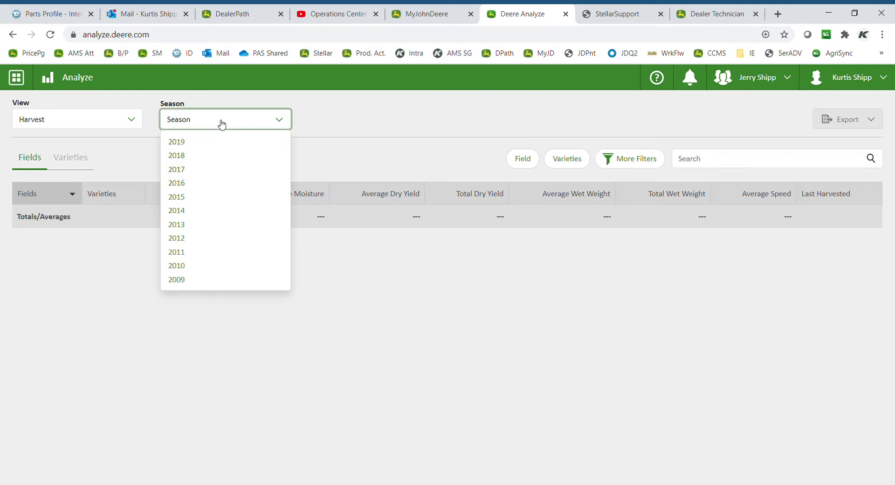
{"action": "left_click", "coordinate": [178, 143]}
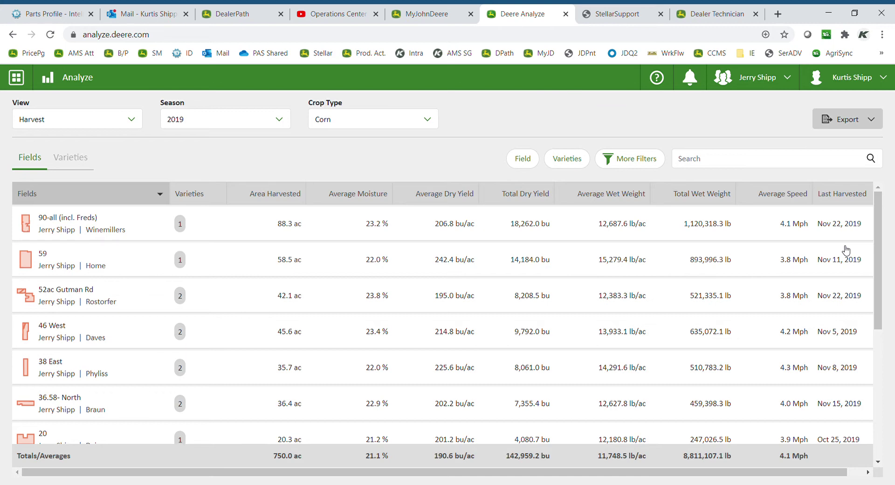
Step: Sort by Area Harvested, then by Last Harvested ascending so Oct 25 fields come first
{"action": "left_click", "coordinate": [269, 195]}
{"action": "left_click", "coordinate": [271, 198]}
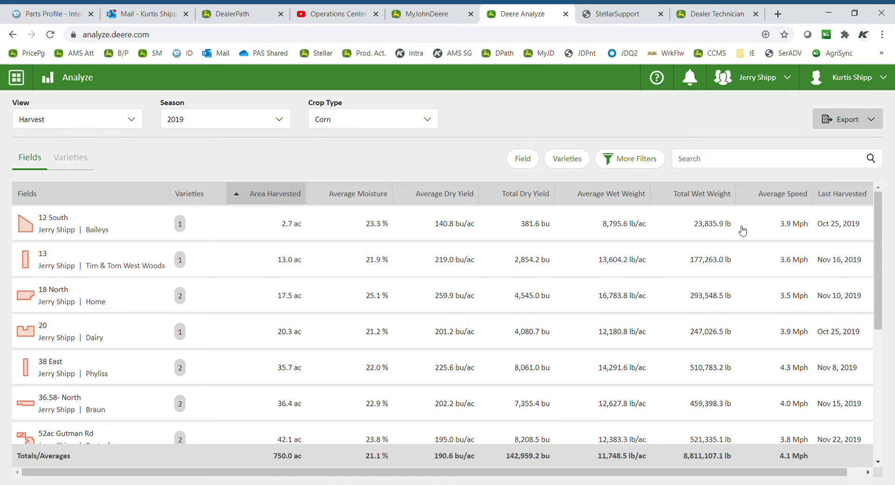
{"action": "left_click", "coordinate": [860, 198]}
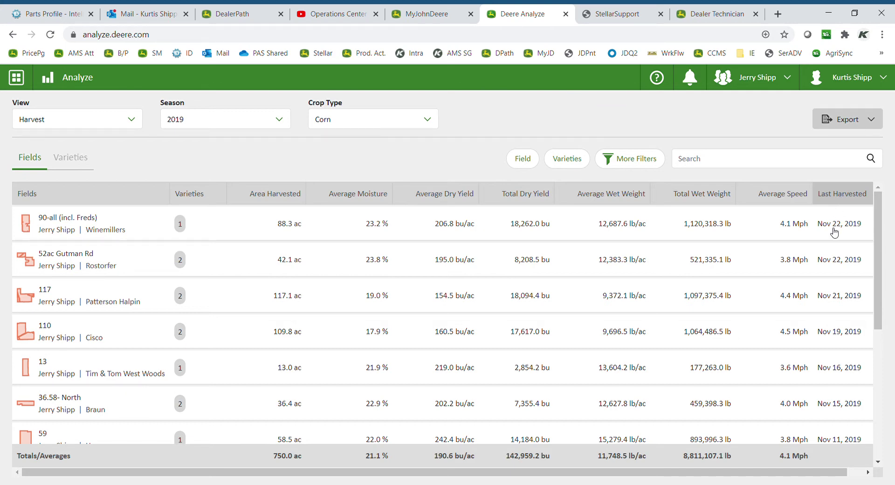
{"action": "left_click", "coordinate": [843, 199]}
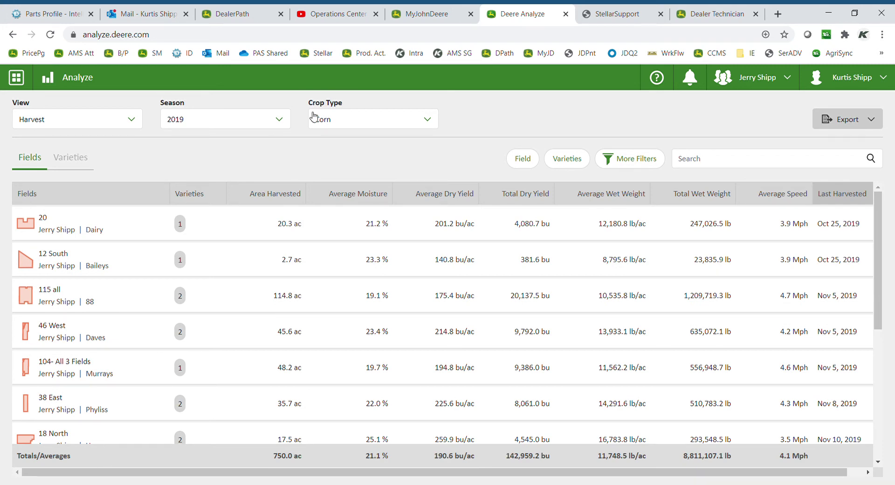
Step: Review the Varieties breakdown and the 636-55VT2 fields, then return to the Fields list
{"action": "left_click", "coordinate": [70, 158]}
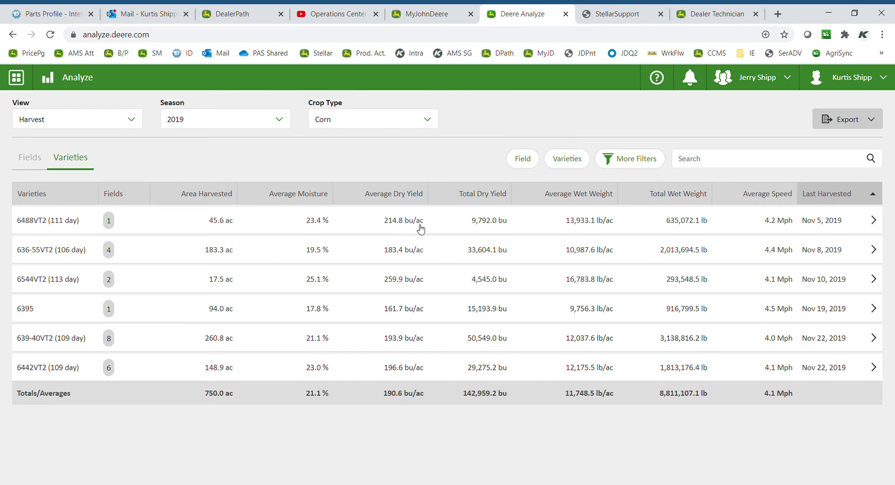
{"action": "left_click", "coordinate": [51, 252]}
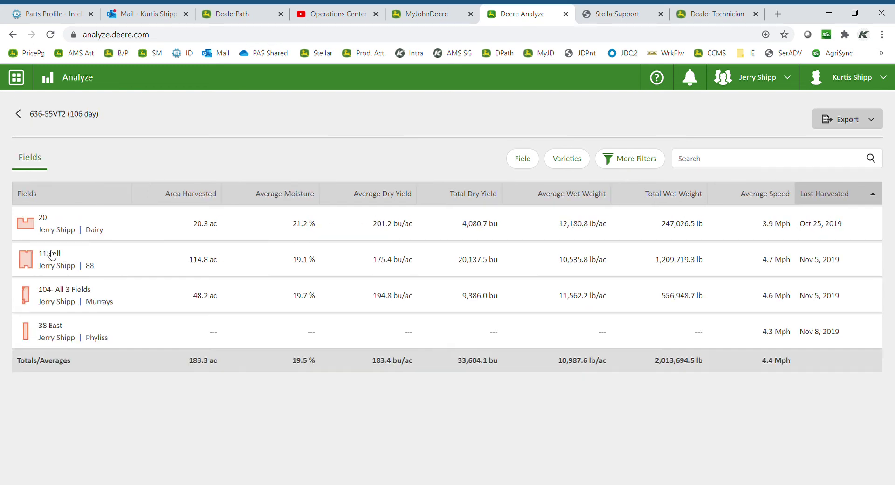
{"action": "left_click", "coordinate": [20, 115]}
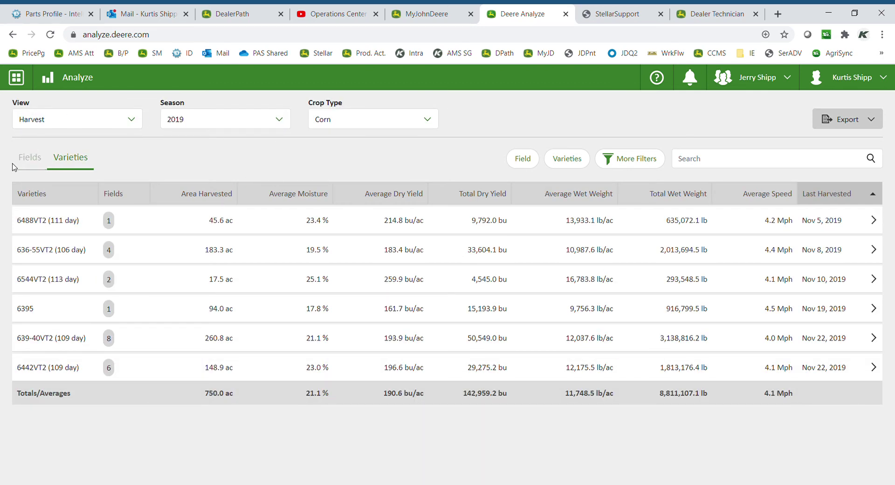
{"action": "left_click", "coordinate": [31, 158]}
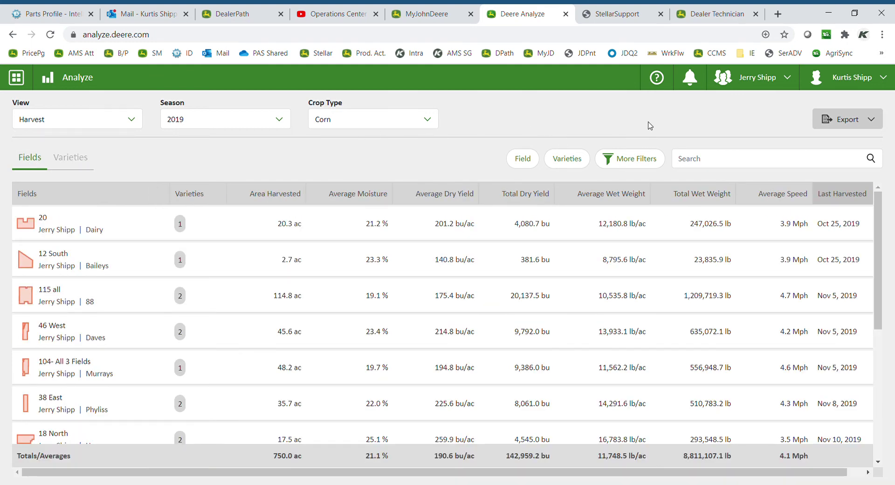
Step: In More Filters, try the 639-40VT2 and 6544VT2 variety filters, then untick both
{"action": "left_click", "coordinate": [628, 159]}
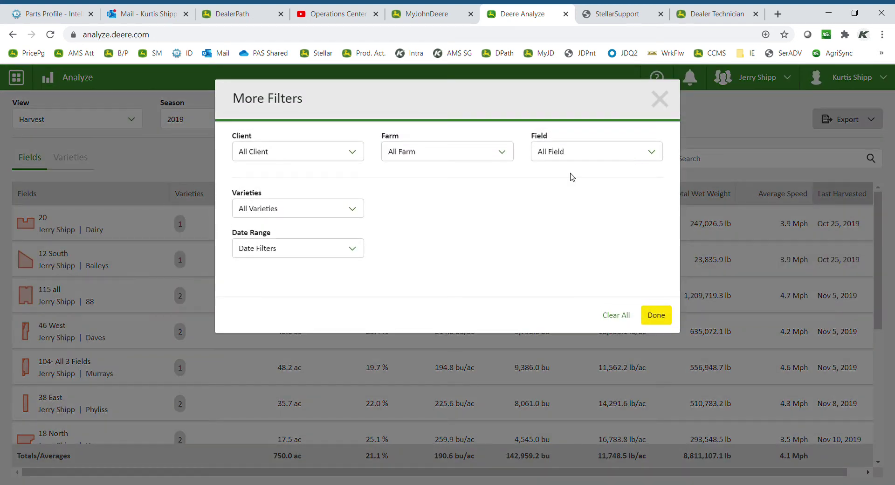
{"action": "left_click", "coordinate": [354, 208]}
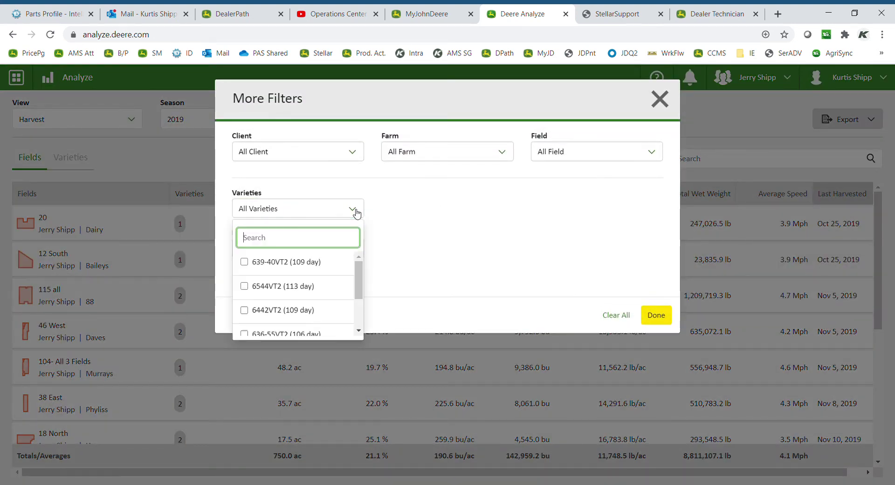
{"action": "left_click", "coordinate": [244, 262]}
{"action": "left_click", "coordinate": [245, 285]}
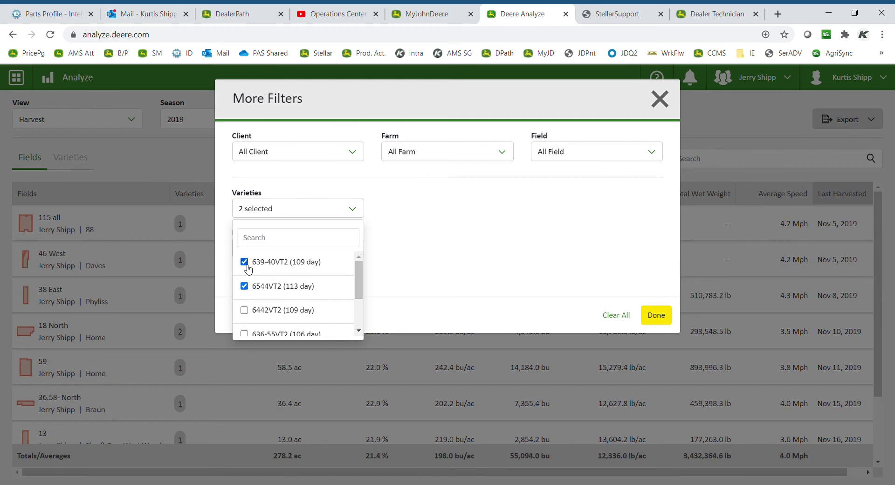
{"action": "left_click", "coordinate": [244, 262]}
{"action": "left_click", "coordinate": [244, 286]}
{"action": "left_click", "coordinate": [451, 239]}
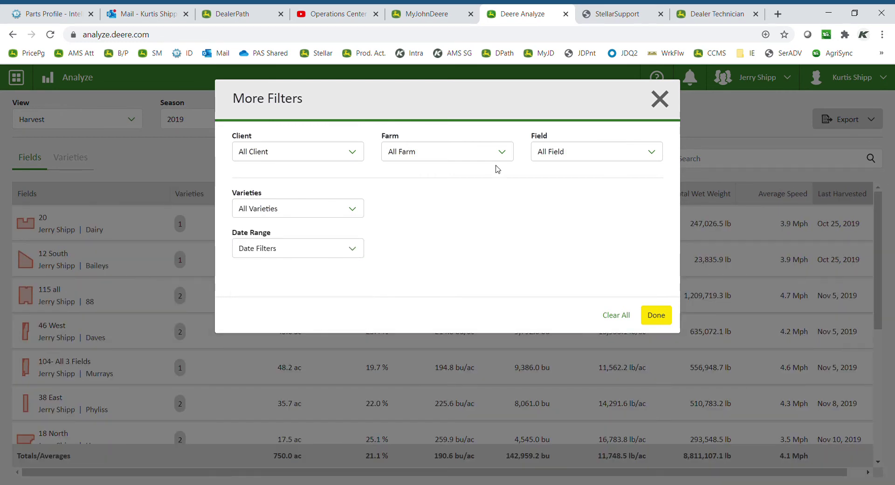
Step: Filter to a single farm, leaving only field 36.58- North with 36.4 ac
{"action": "left_click", "coordinate": [503, 152]}
{"action": "left_click_drag", "start_coordinate": [508, 212], "coordinate": [520, 258]}
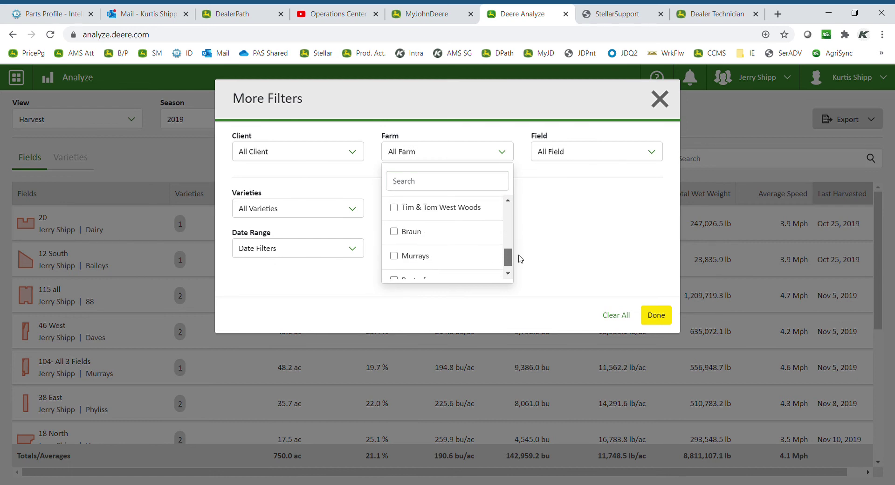
{"action": "left_click", "coordinate": [394, 231]}
{"action": "left_click", "coordinate": [581, 230]}
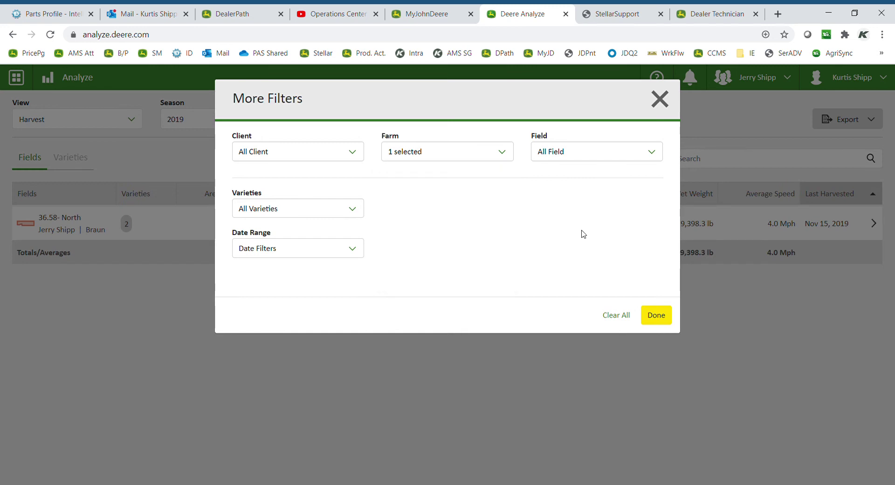
{"action": "left_click", "coordinate": [654, 314]}
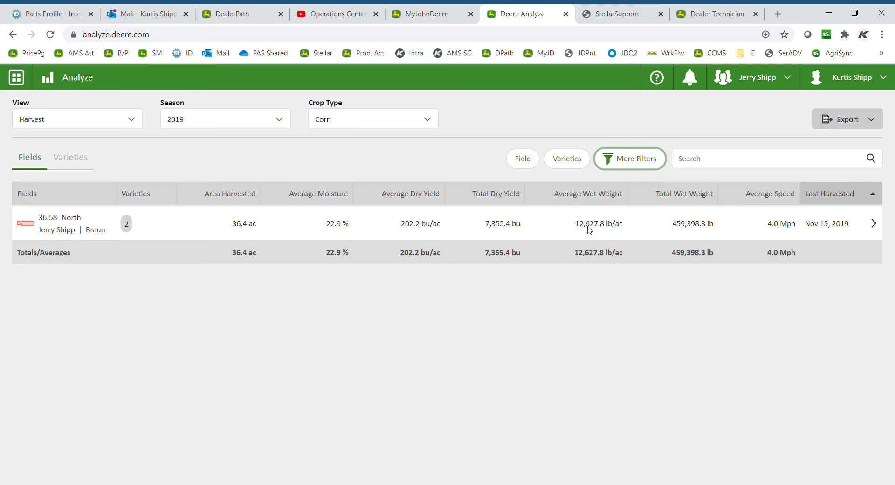
Step: Check the Date Range options, then clear all filters to restore the 750.0 ac totals
{"action": "left_click", "coordinate": [632, 163]}
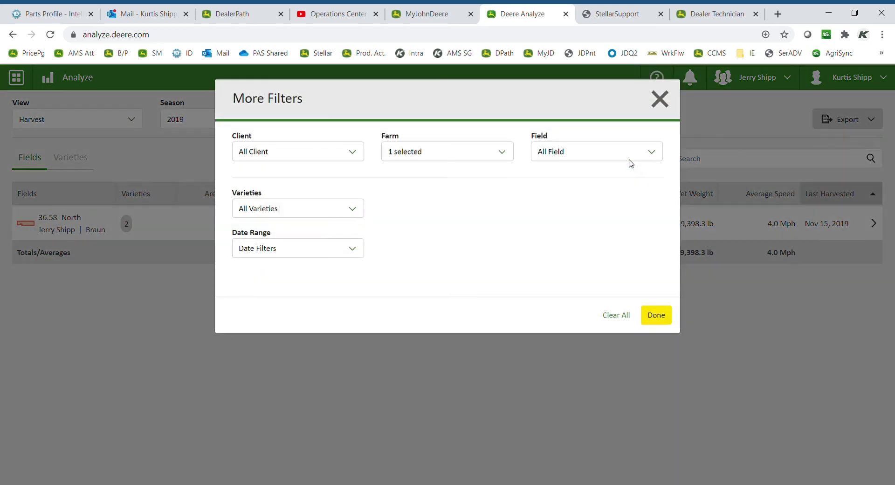
{"action": "left_click", "coordinate": [305, 254]}
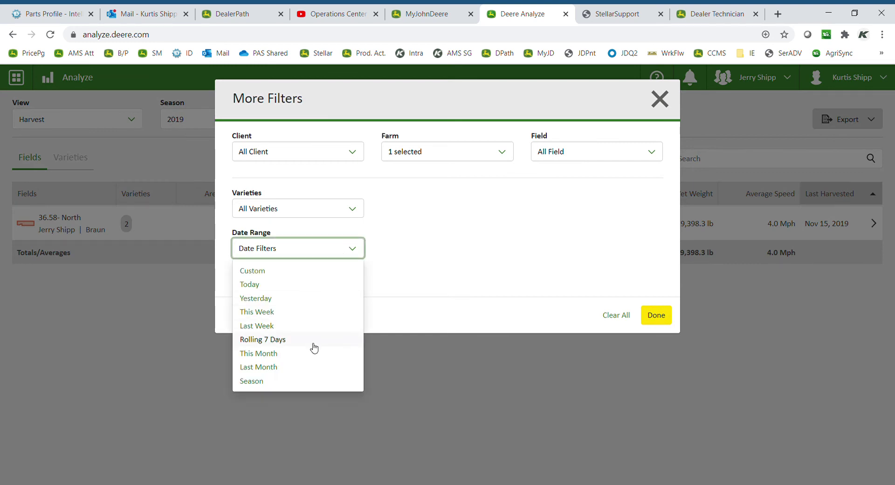
{"action": "left_click", "coordinate": [616, 316]}
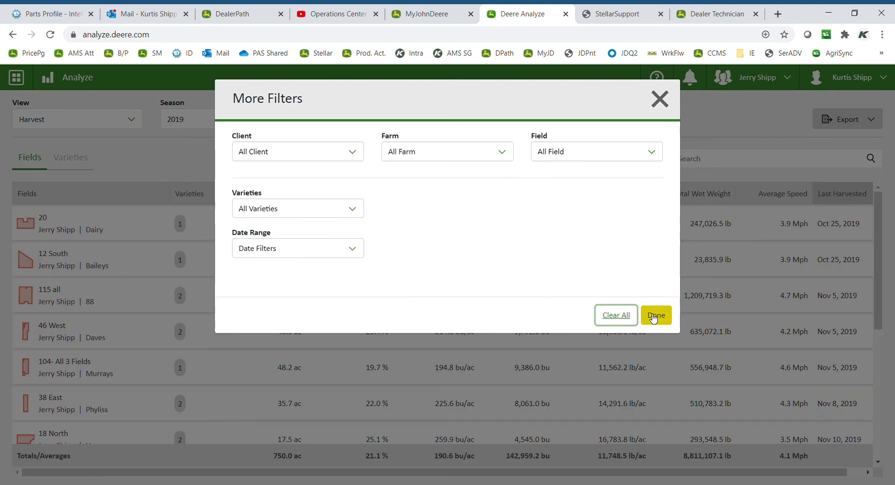
{"action": "left_click", "coordinate": [655, 315]}
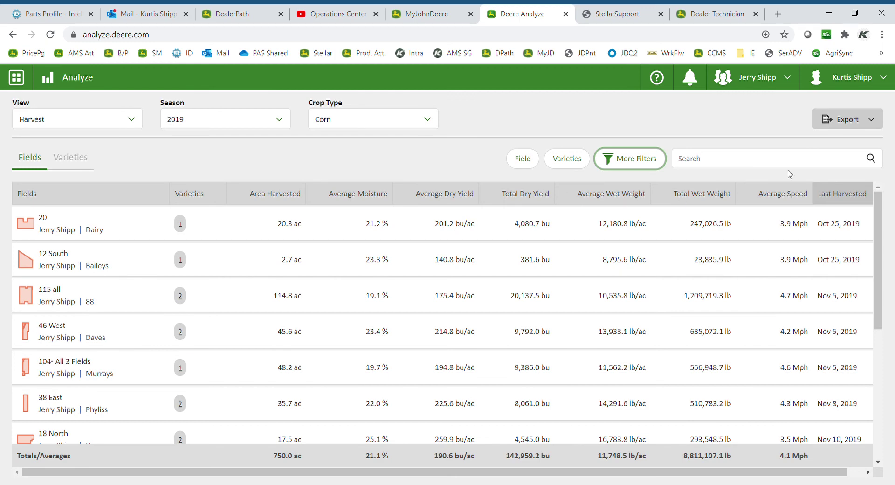
Step: Export the 2019 corn harvest report as the PDF Harvest_2019_Corn.pdf
{"action": "left_click", "coordinate": [873, 121]}
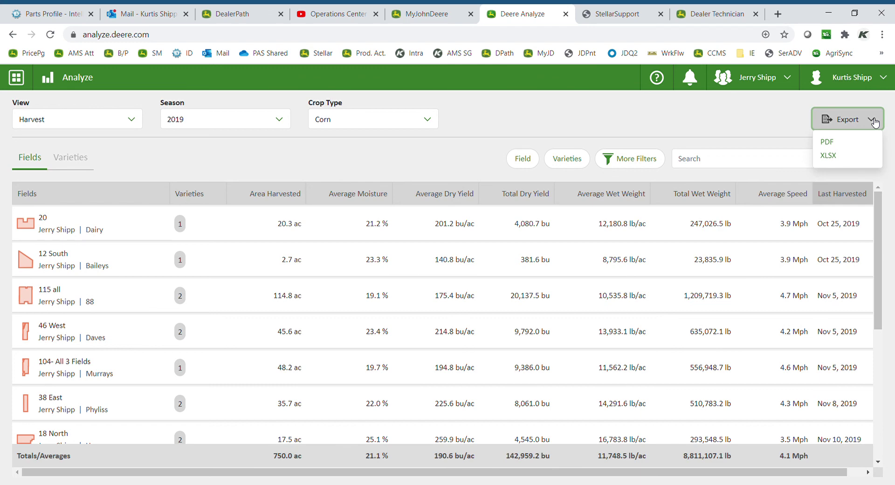
{"action": "left_click", "coordinate": [827, 142]}
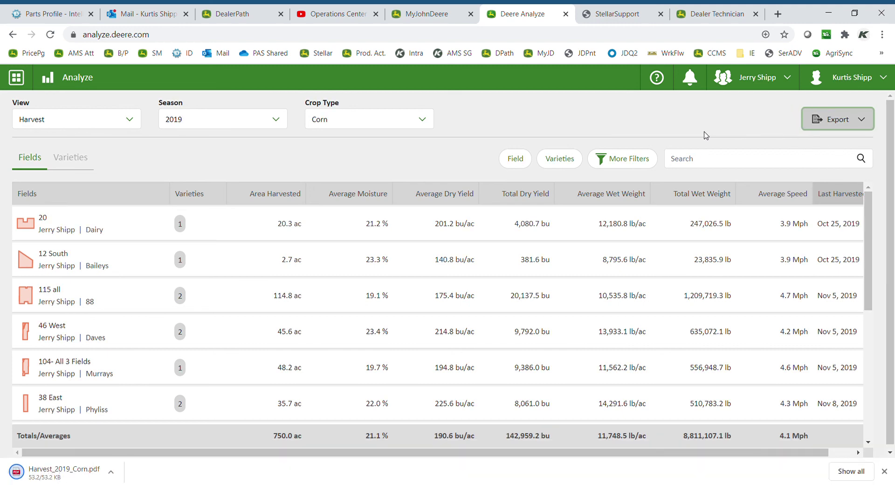